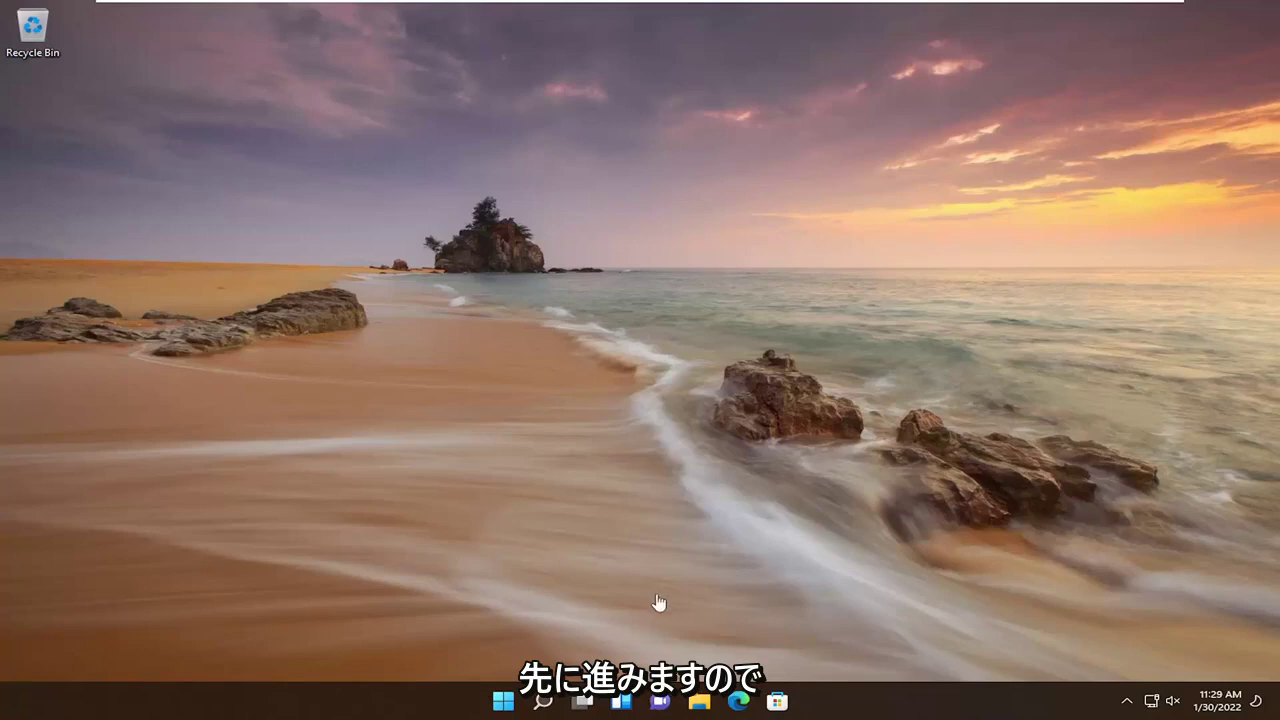
Search Windows for "troubleshoot", open Troubleshoot settings and go to the list of other troubleshooters
click(539, 702)
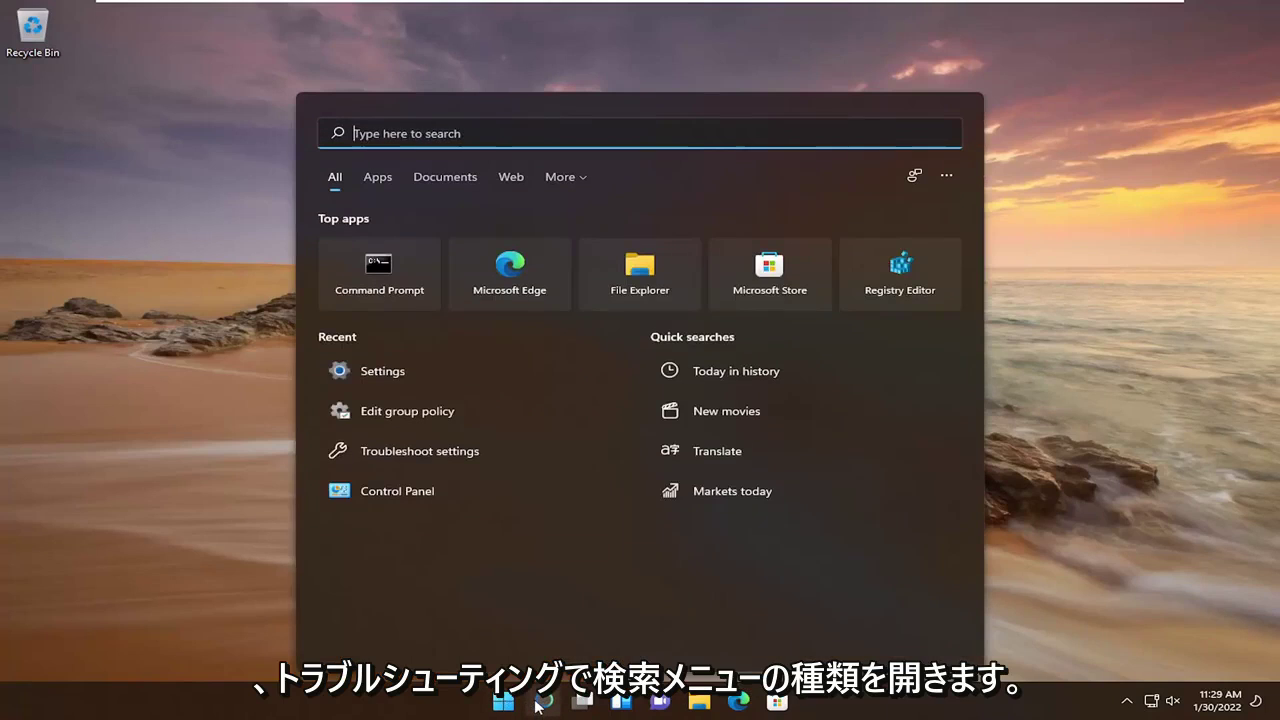
text(troubleshoot)
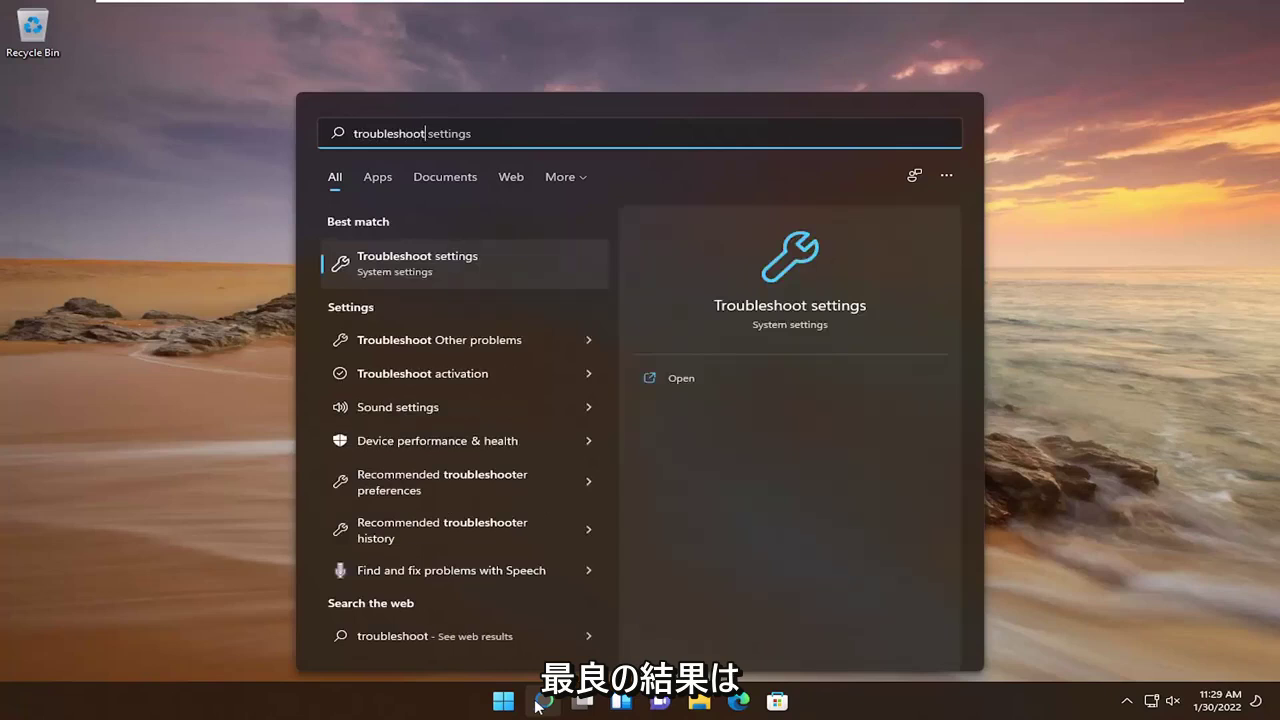
click(430, 265)
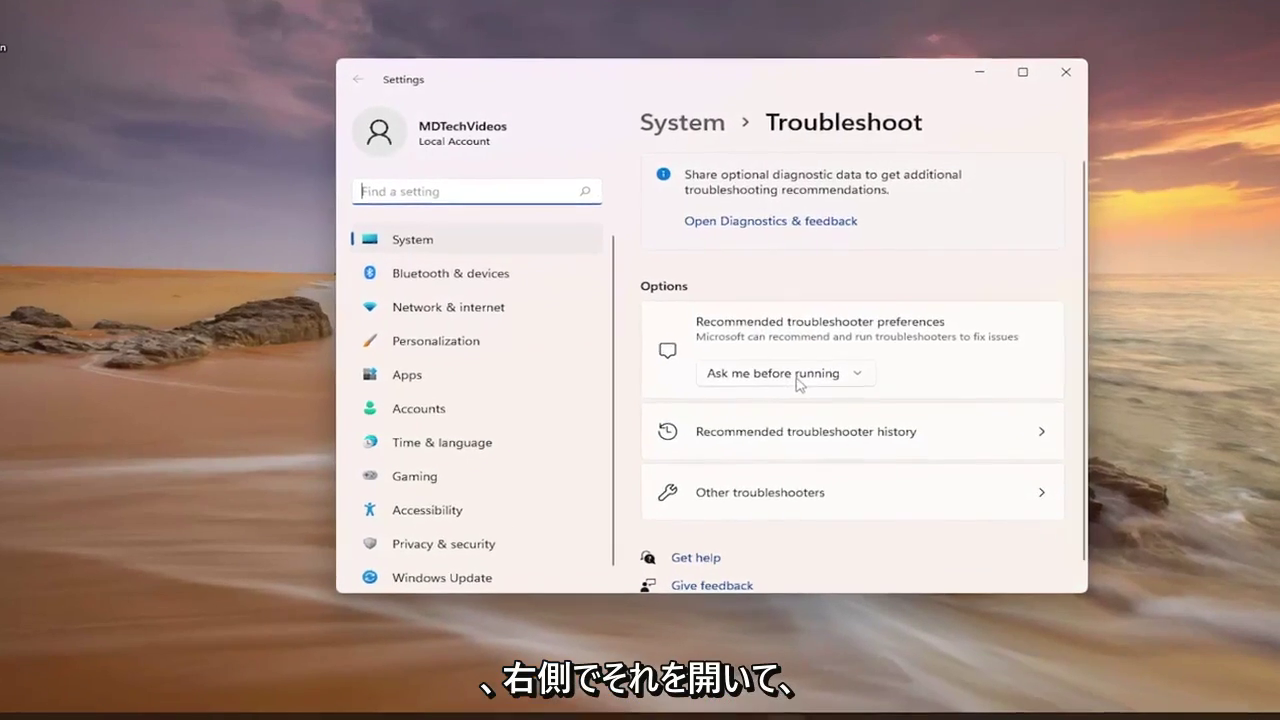
scroll(780, 366, down, 1)
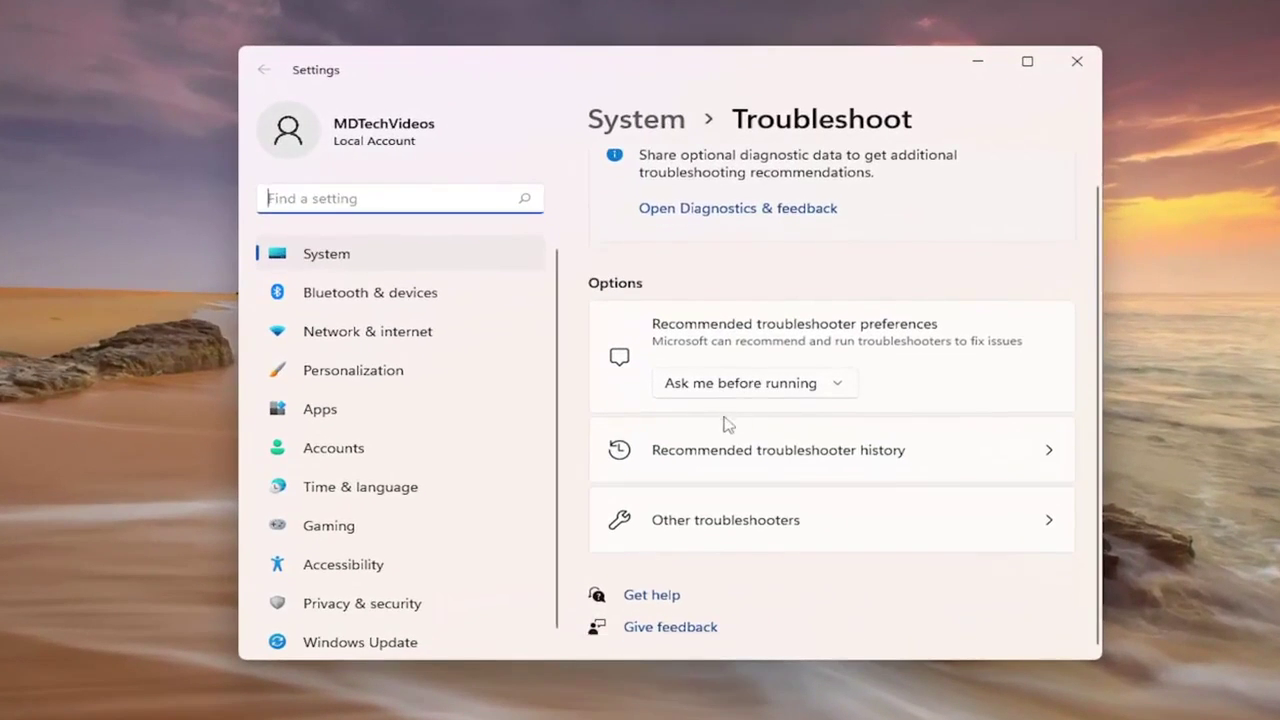
click(808, 524)
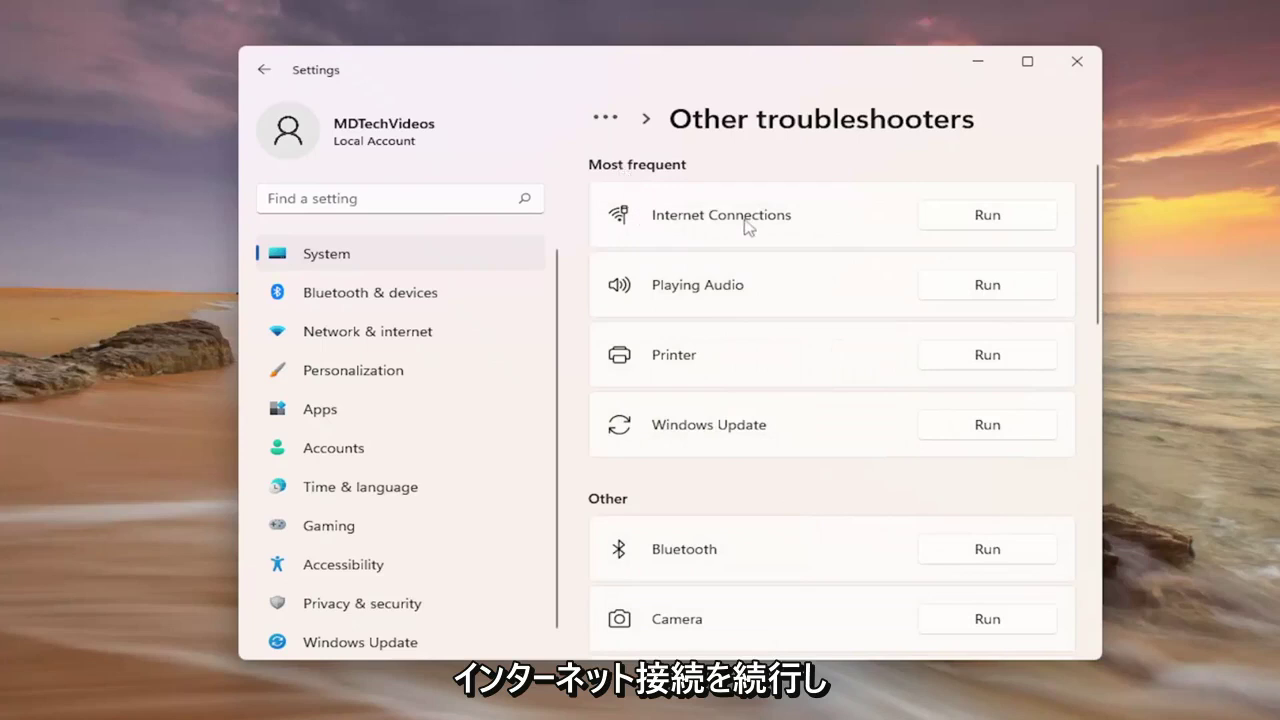
Run the Internet Connections troubleshooter through its problem detection and close it when it finishes
click(990, 217)
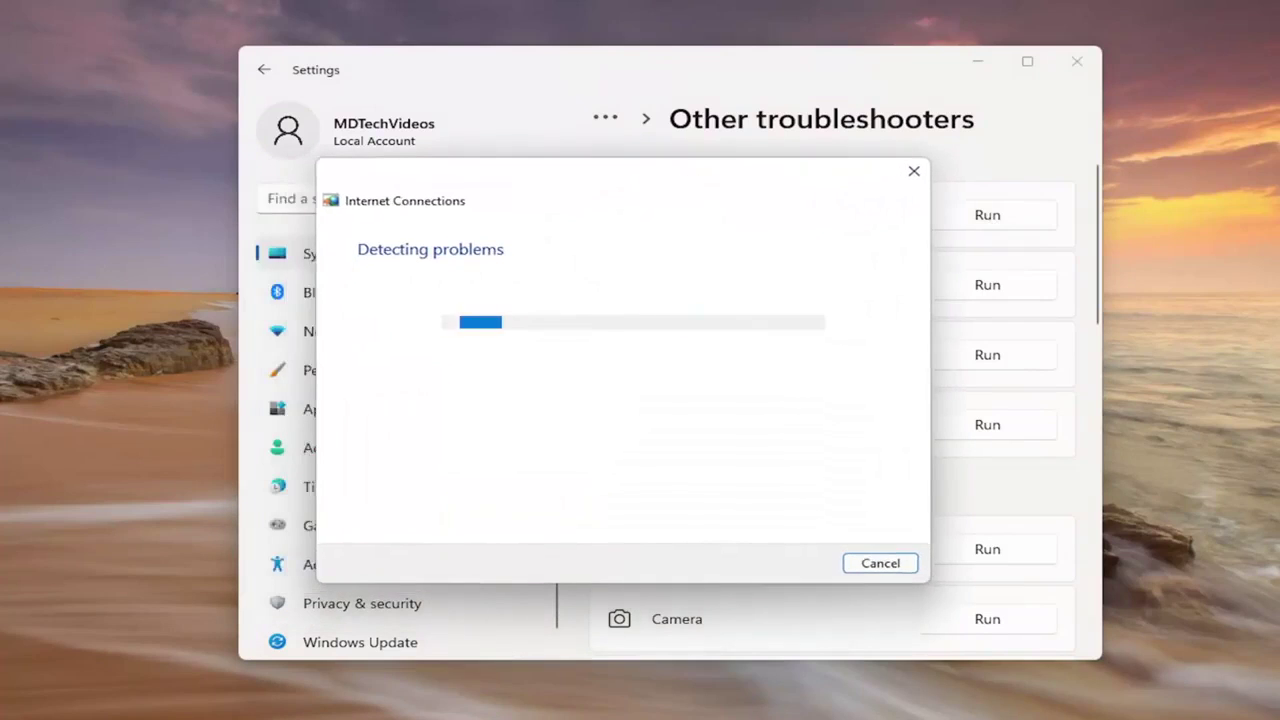
click(572, 396)
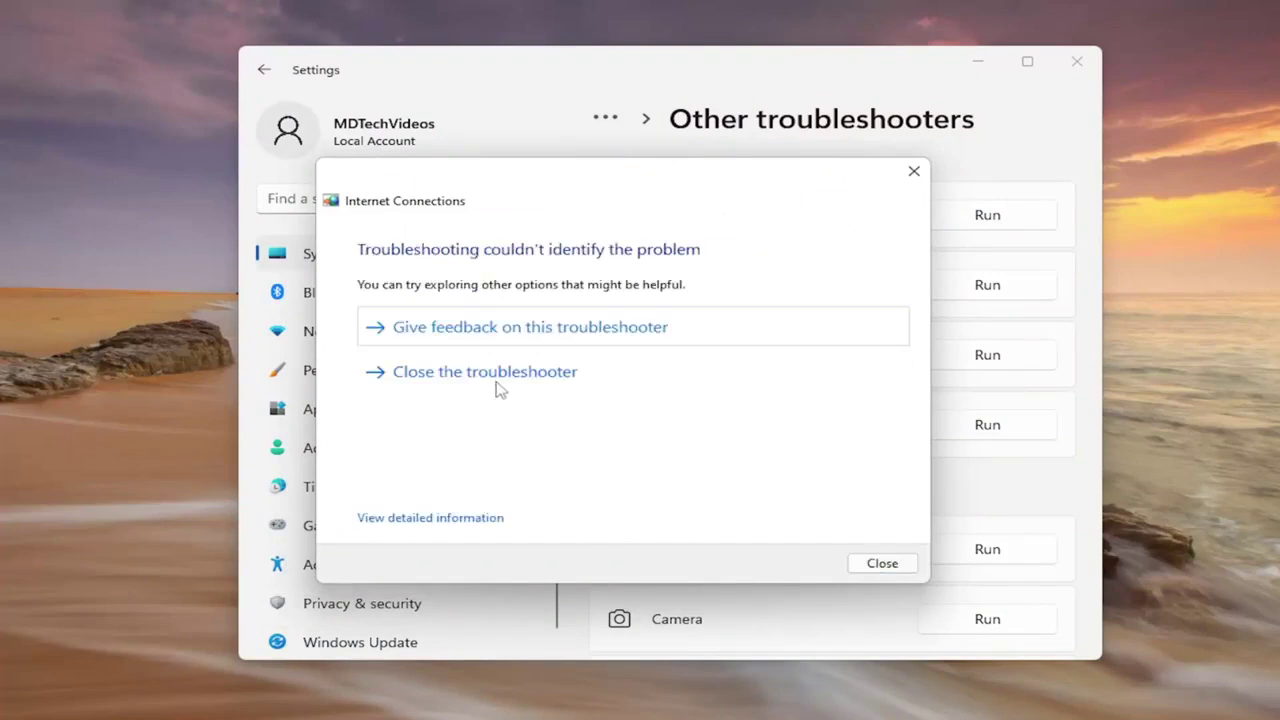
click(921, 186)
Run the Network Adapter troubleshooter for all network adapters, leaving it at the question about the type of networking problem
scroll(831, 383, down, 5)
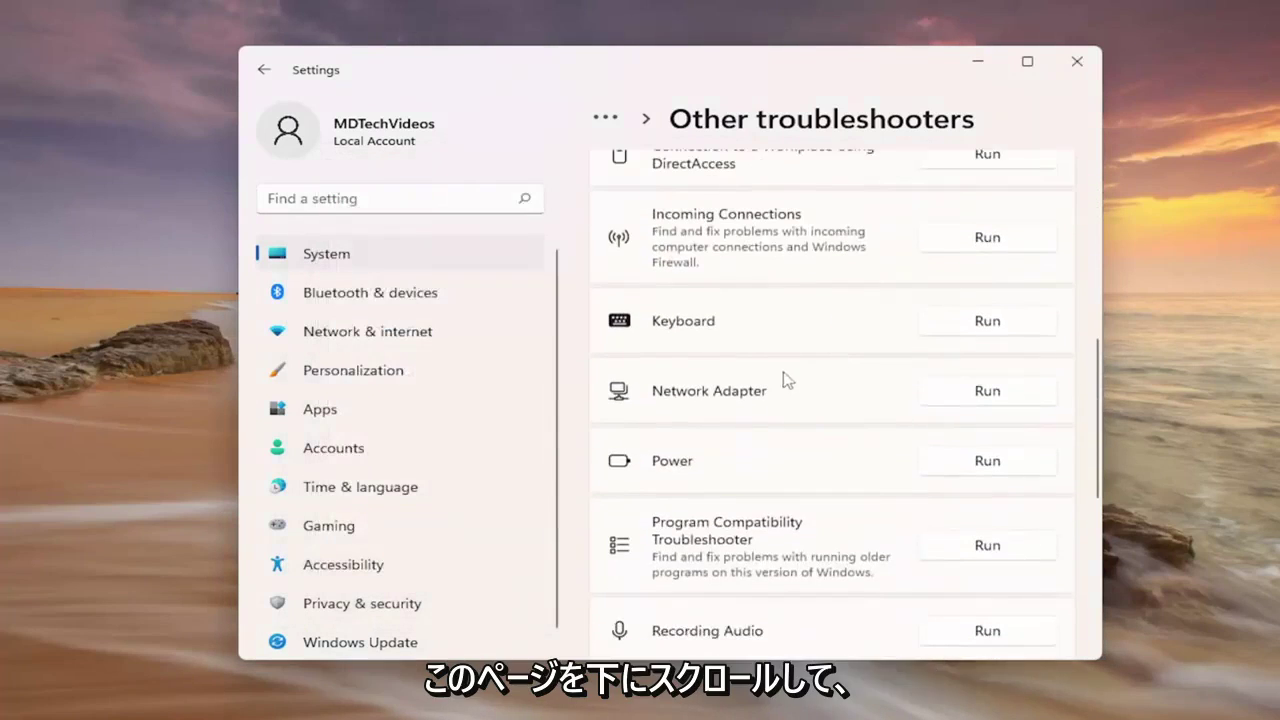
scroll(790, 375, up, 3)
scroll(750, 371, down, 3)
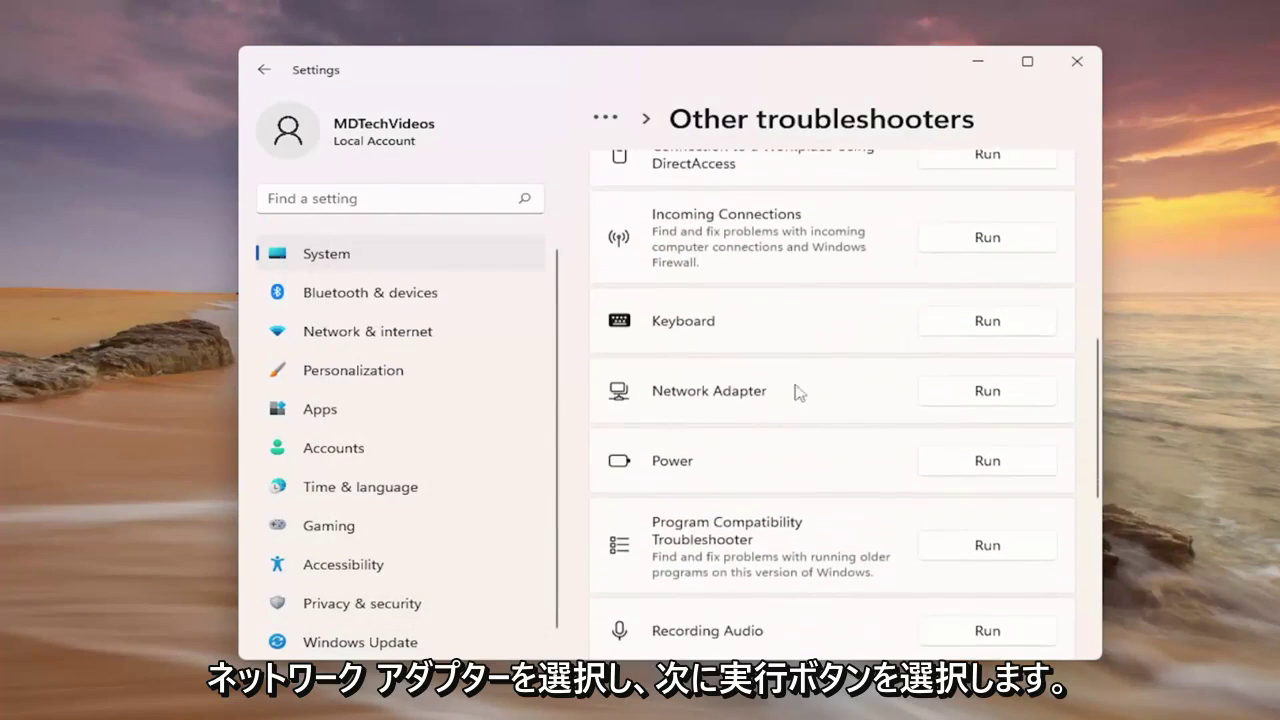
click(990, 400)
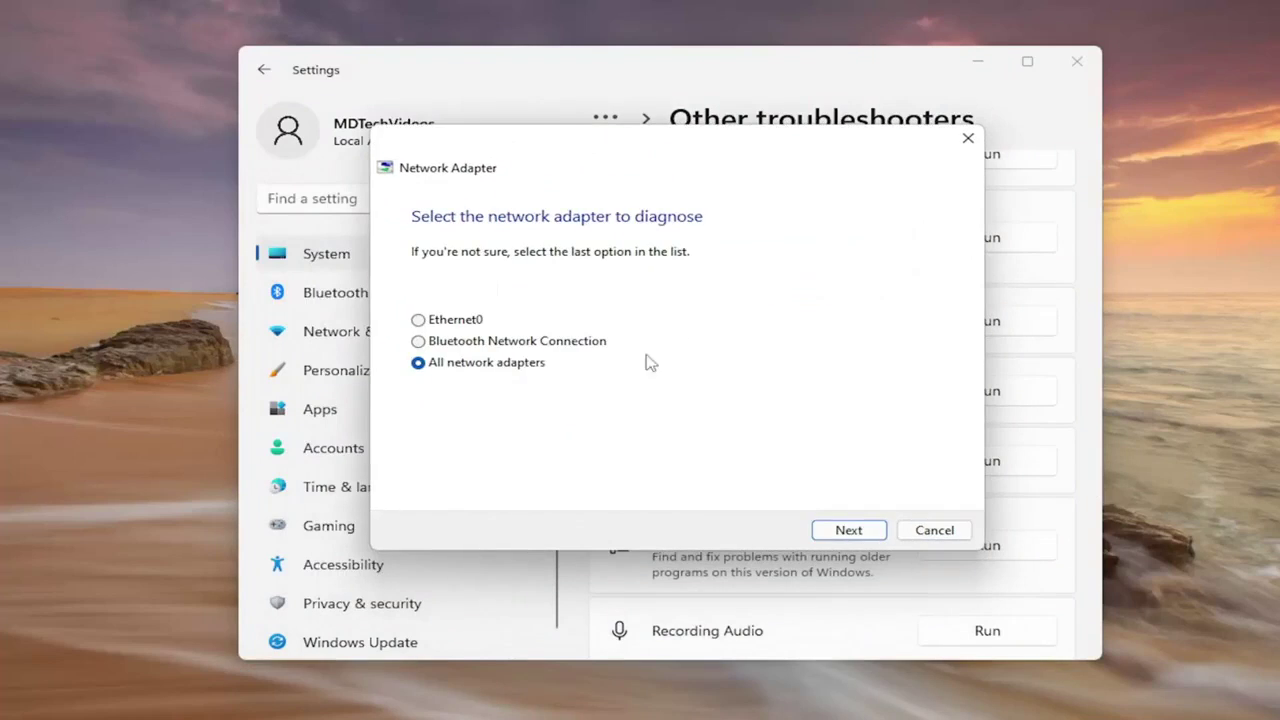
click(849, 531)
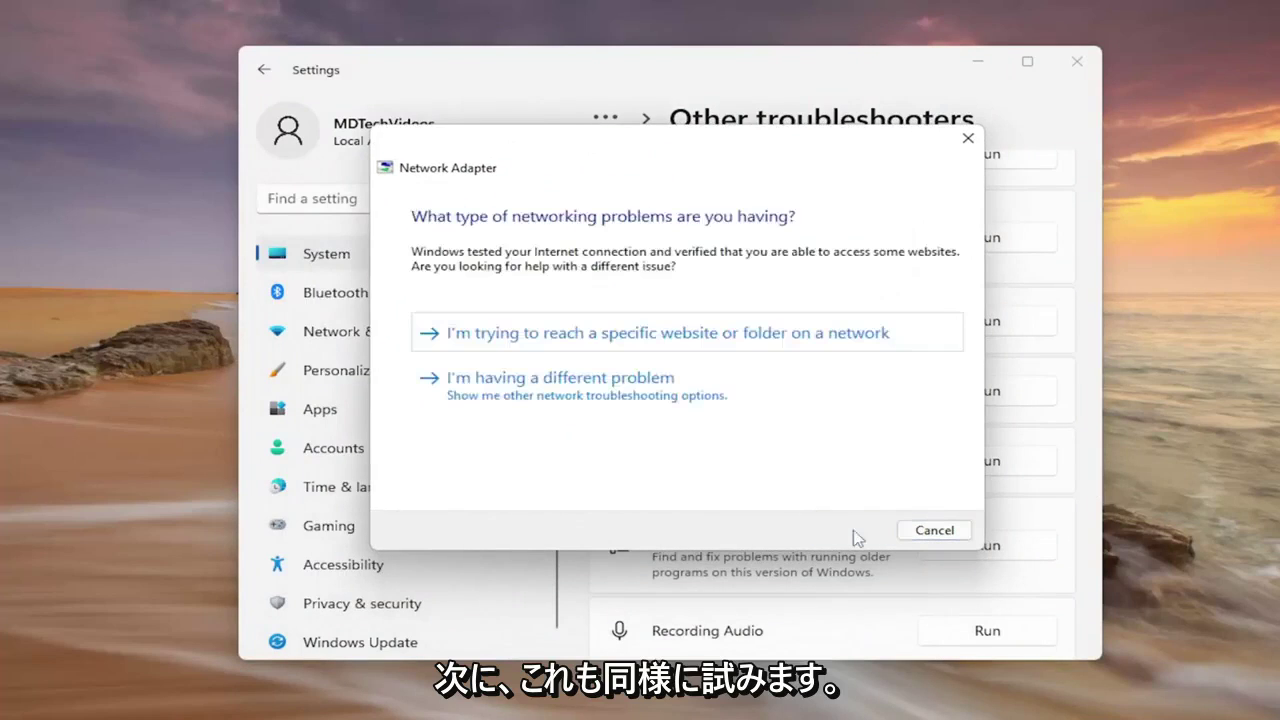
click(932, 530)
Open the advanced network settings in the Network & internet section of Settings
scroll(914, 420, down, 2)
scroll(789, 326, down, 4)
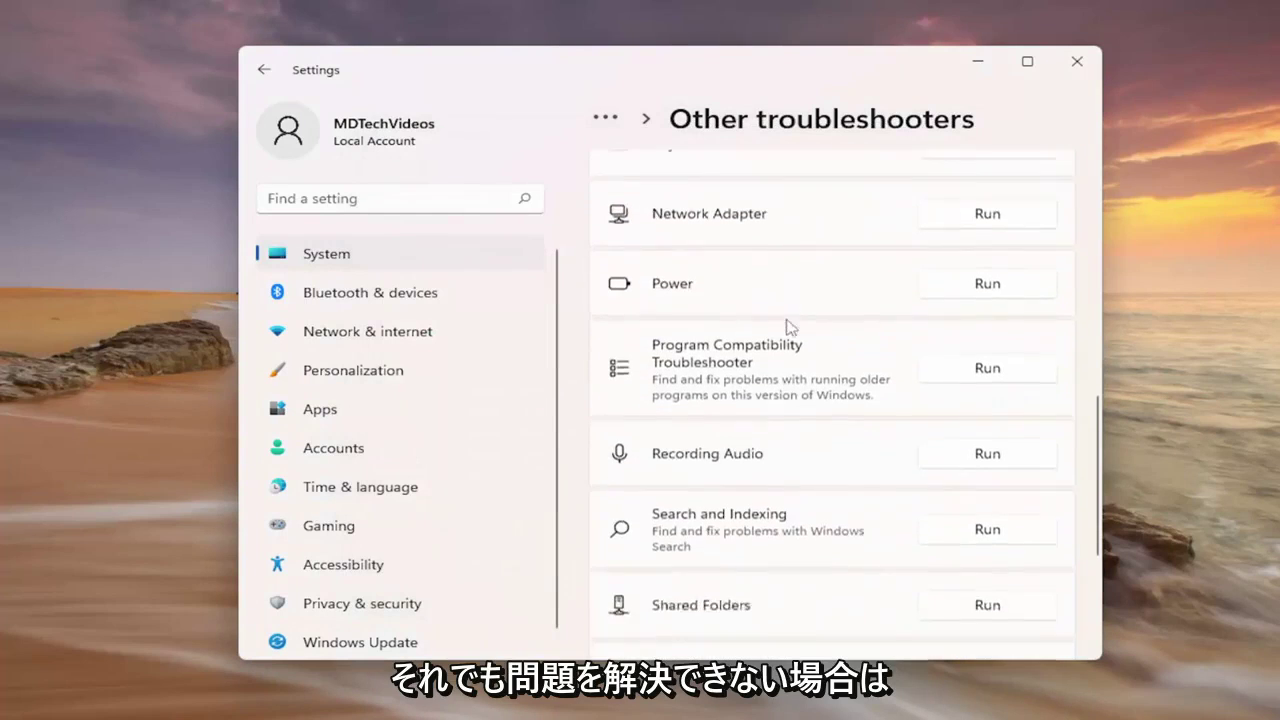
scroll(828, 362, up, 5)
scroll(860, 370, up, 5)
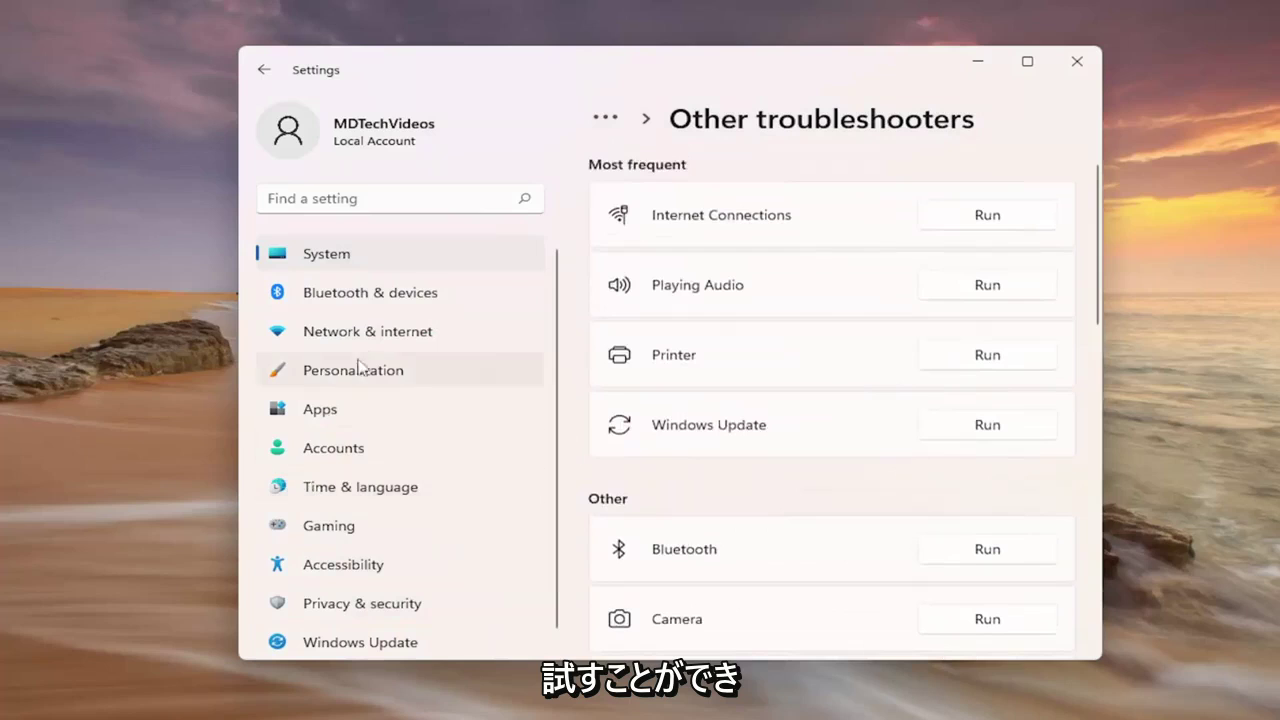
click(337, 338)
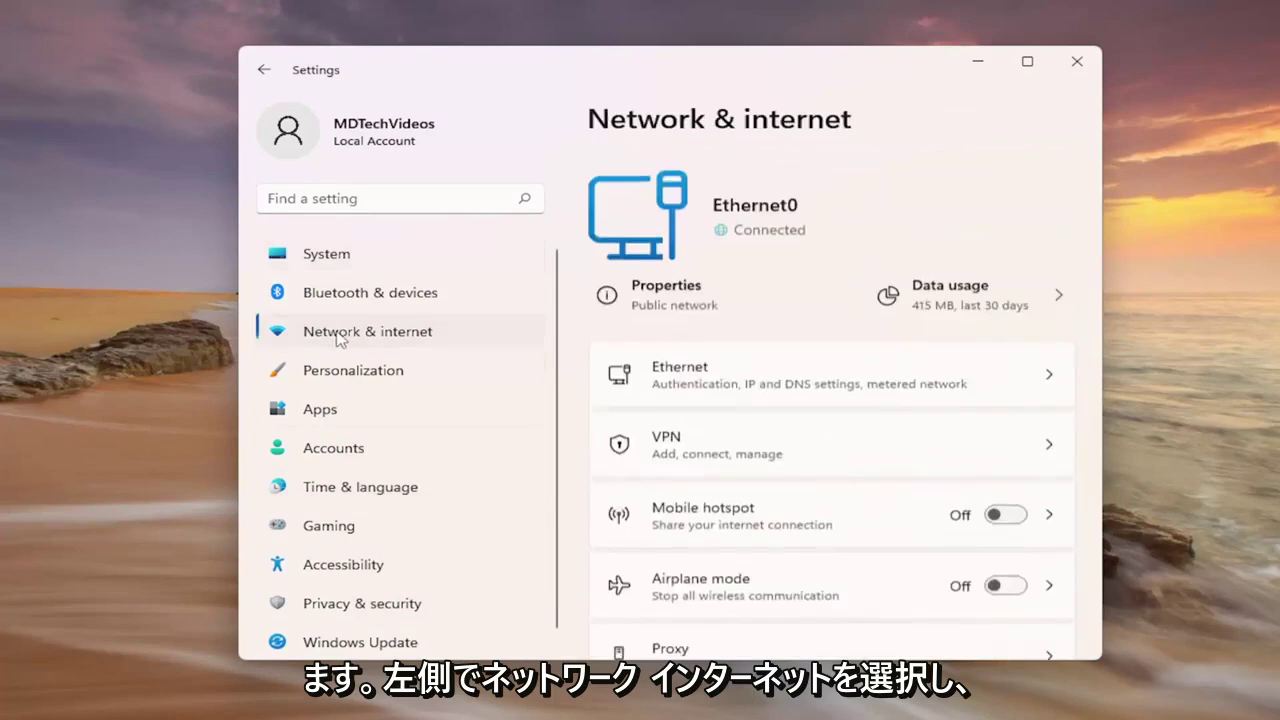
scroll(935, 435, down, 3)
scroll(918, 428, down, 1)
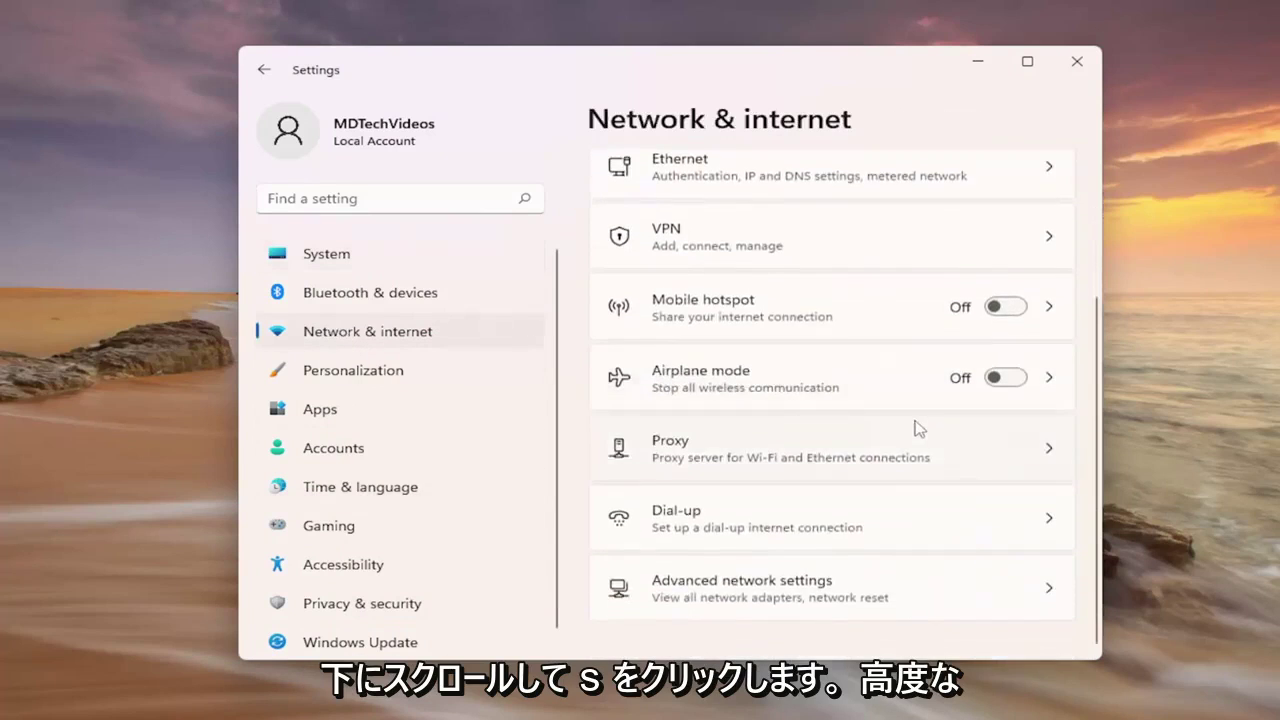
click(826, 590)
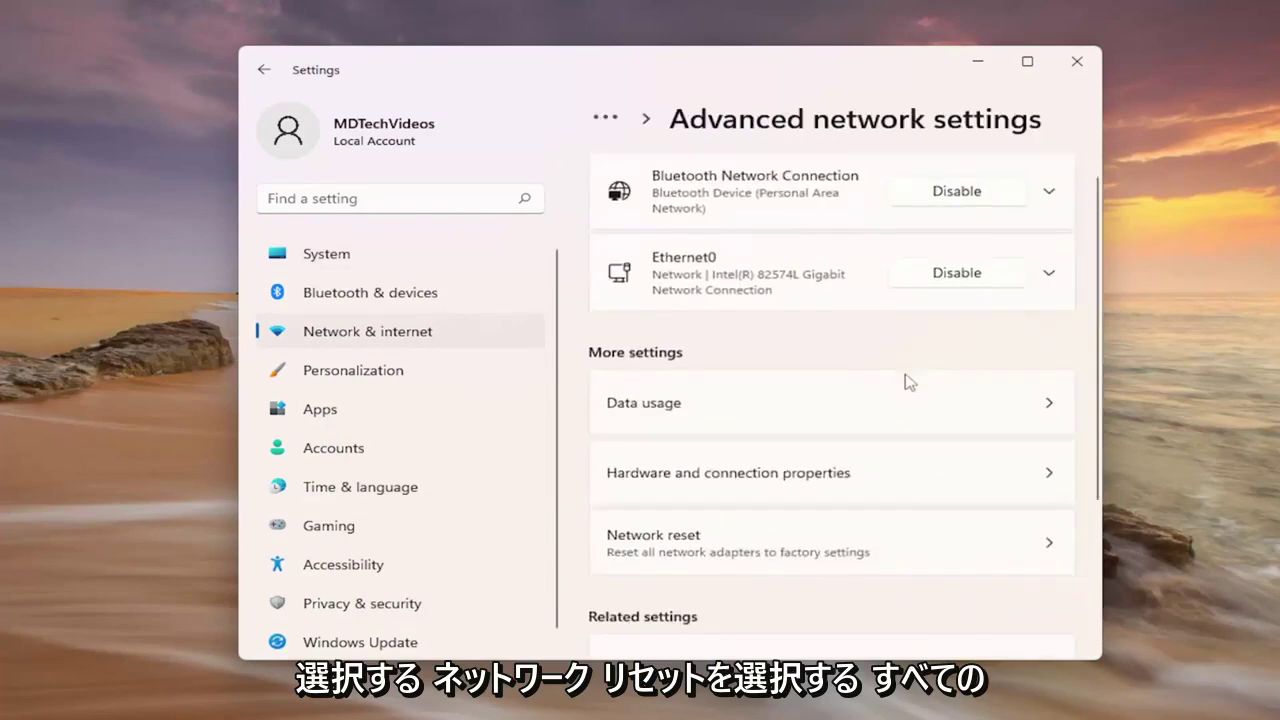
Perform a network reset of all adapters, confirm it, dismiss the sign-out notice and close Settings
scroll(900, 390, down, 3)
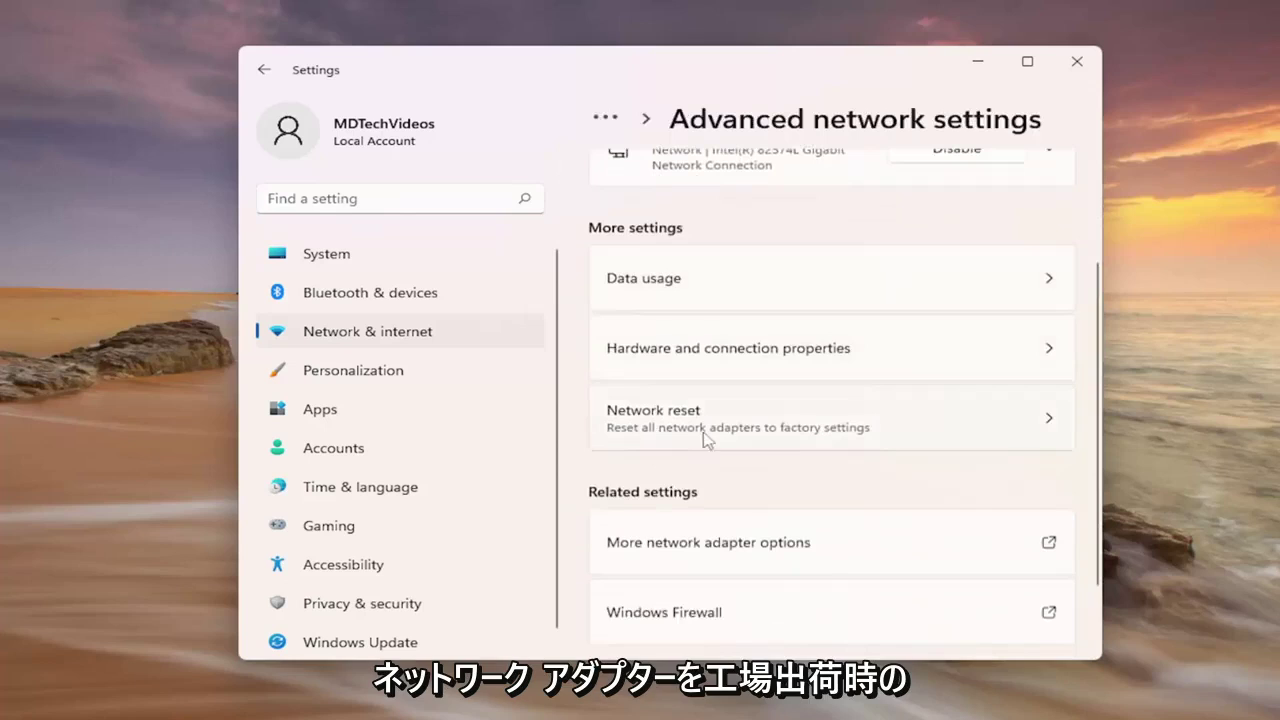
click(814, 430)
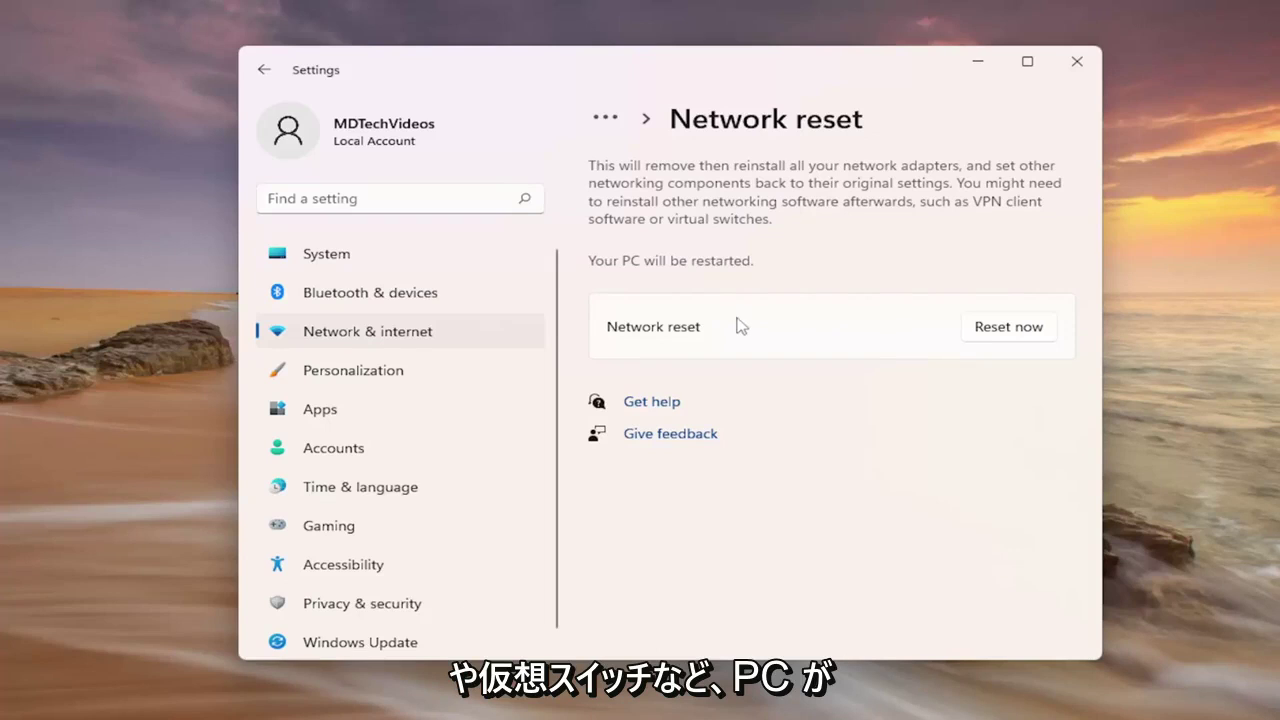
click(1002, 333)
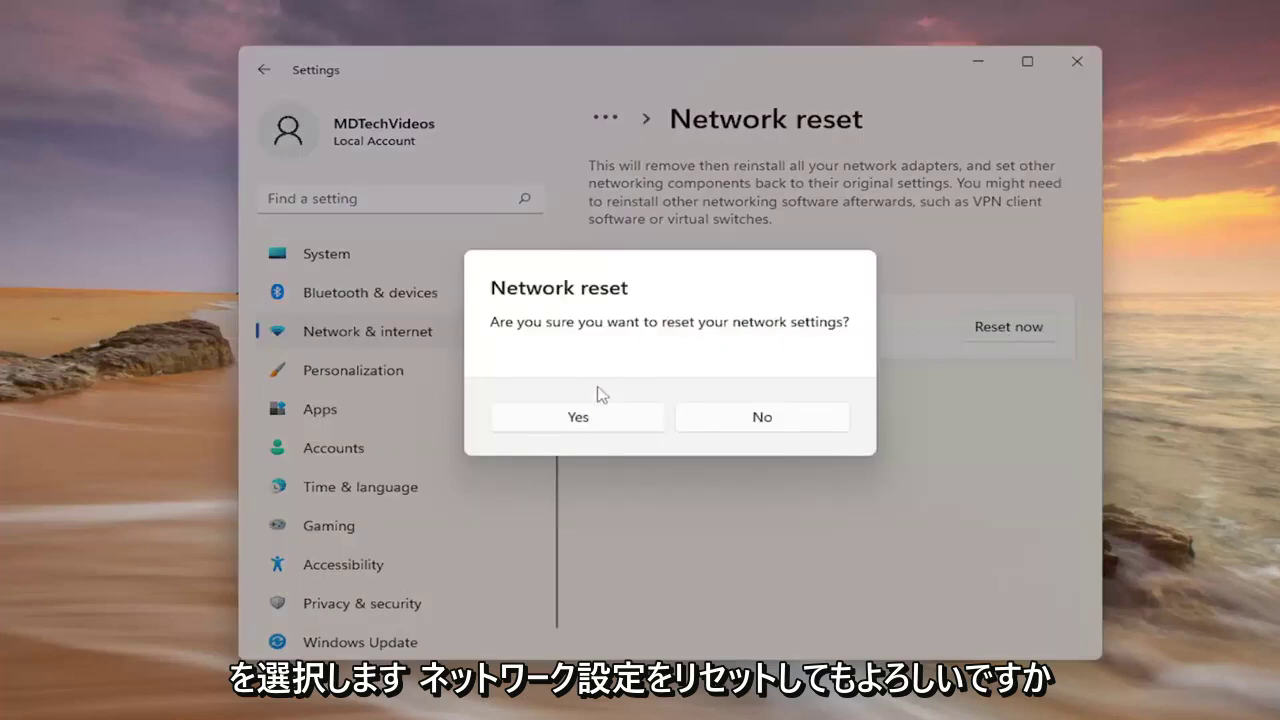
click(573, 424)
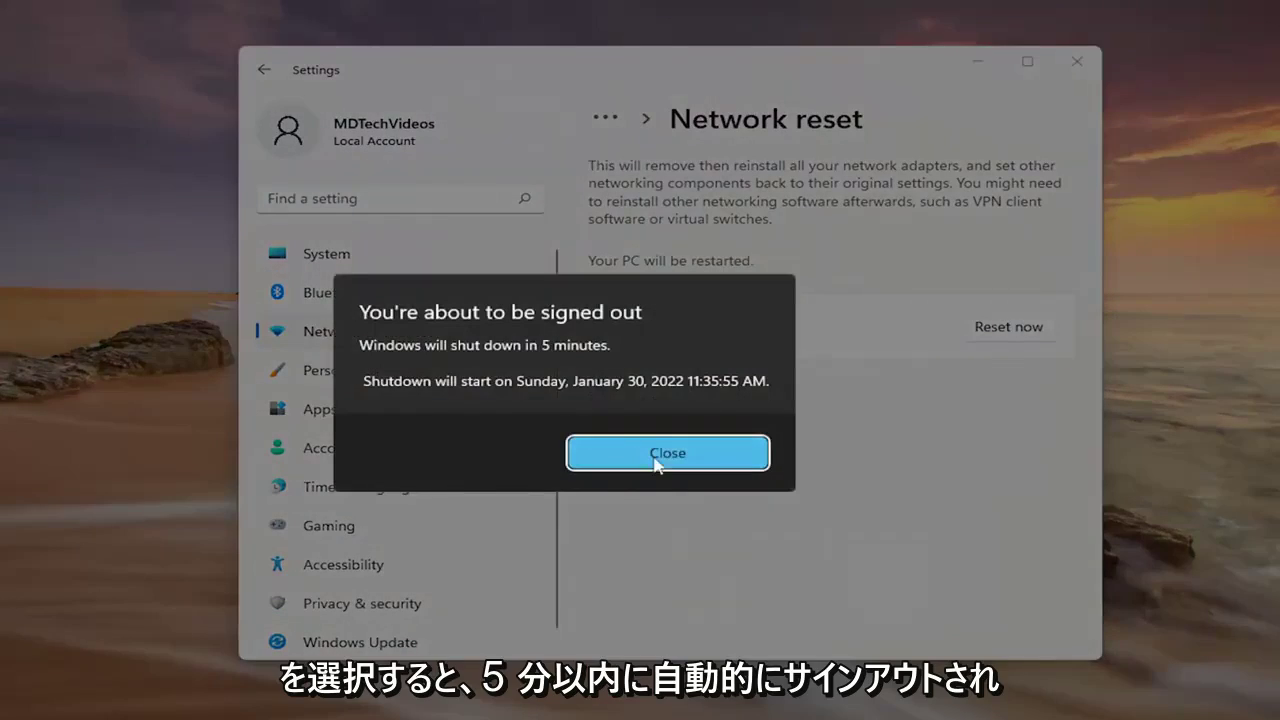
click(640, 447)
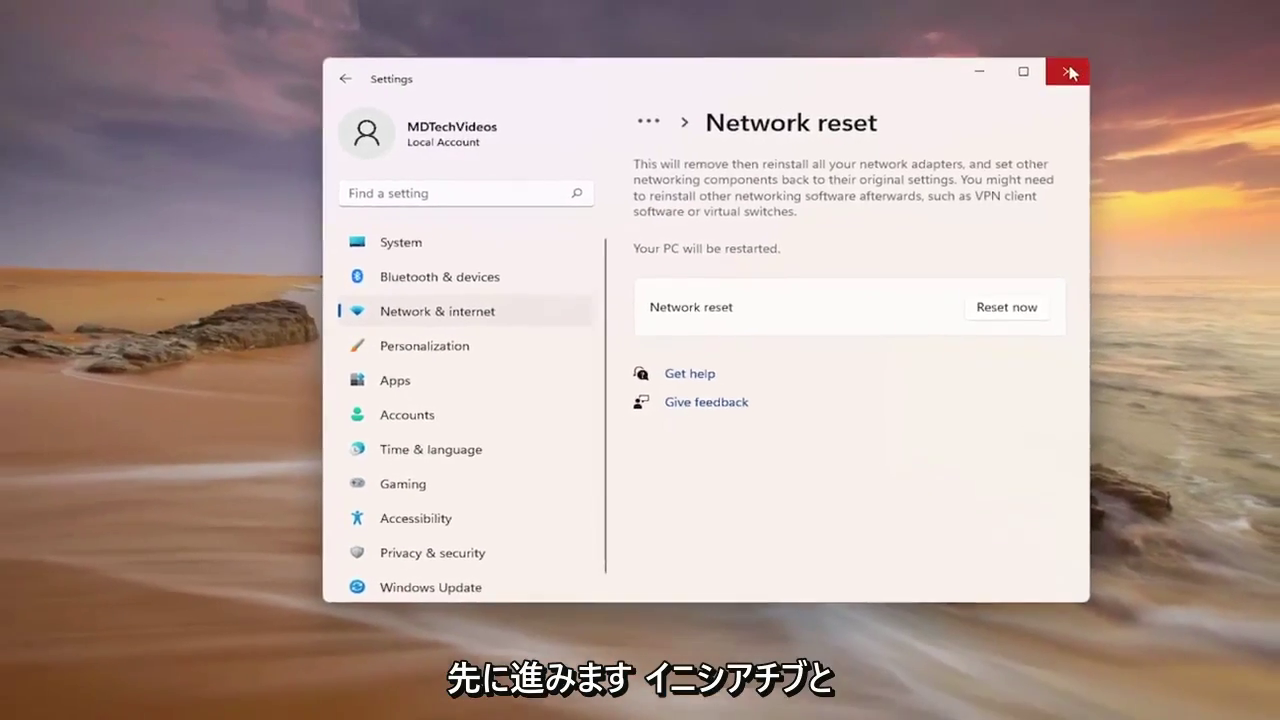
click(1068, 72)
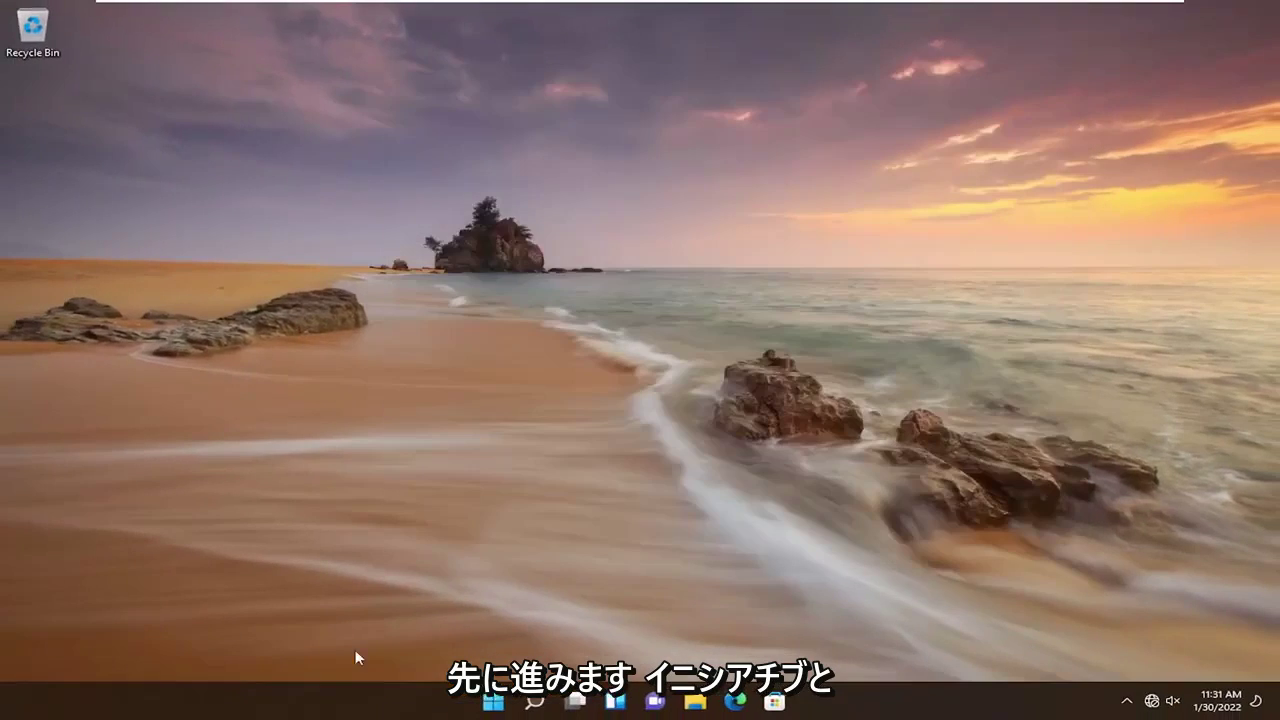
Restart the computer manually instead of waiting for the scheduled shutdown
right_click(503, 702)
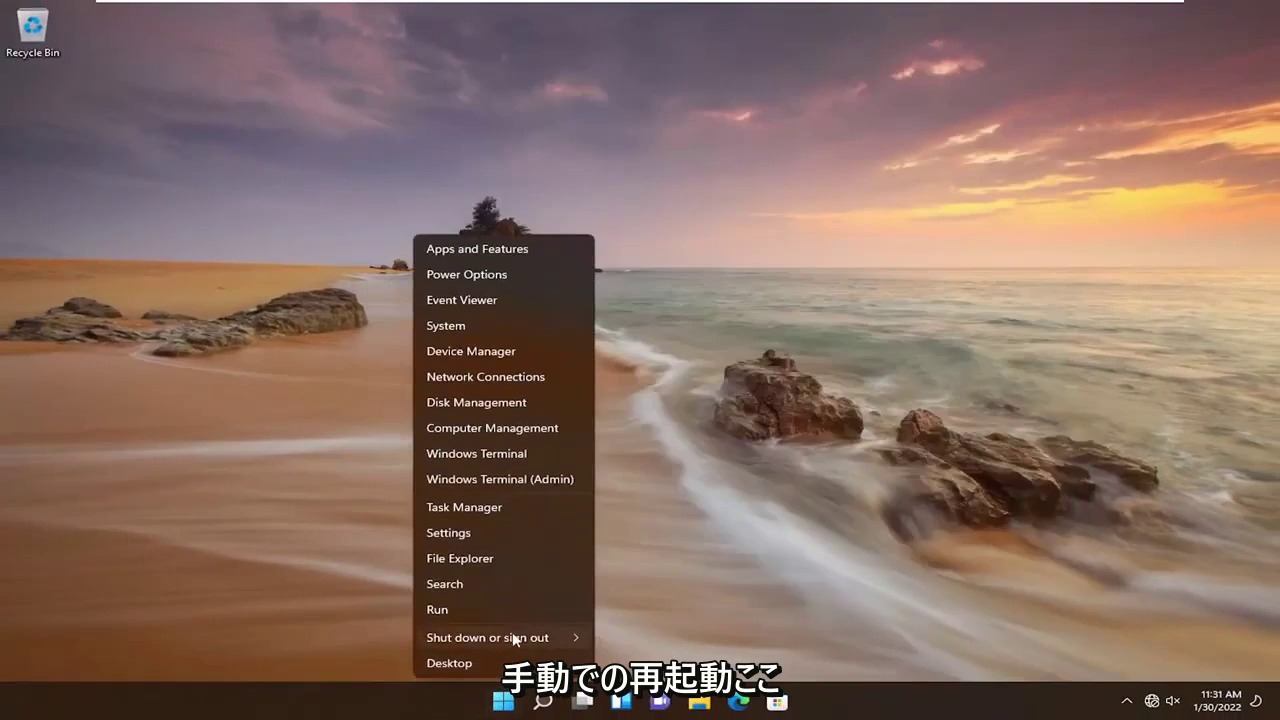
mouse_move(513, 638)
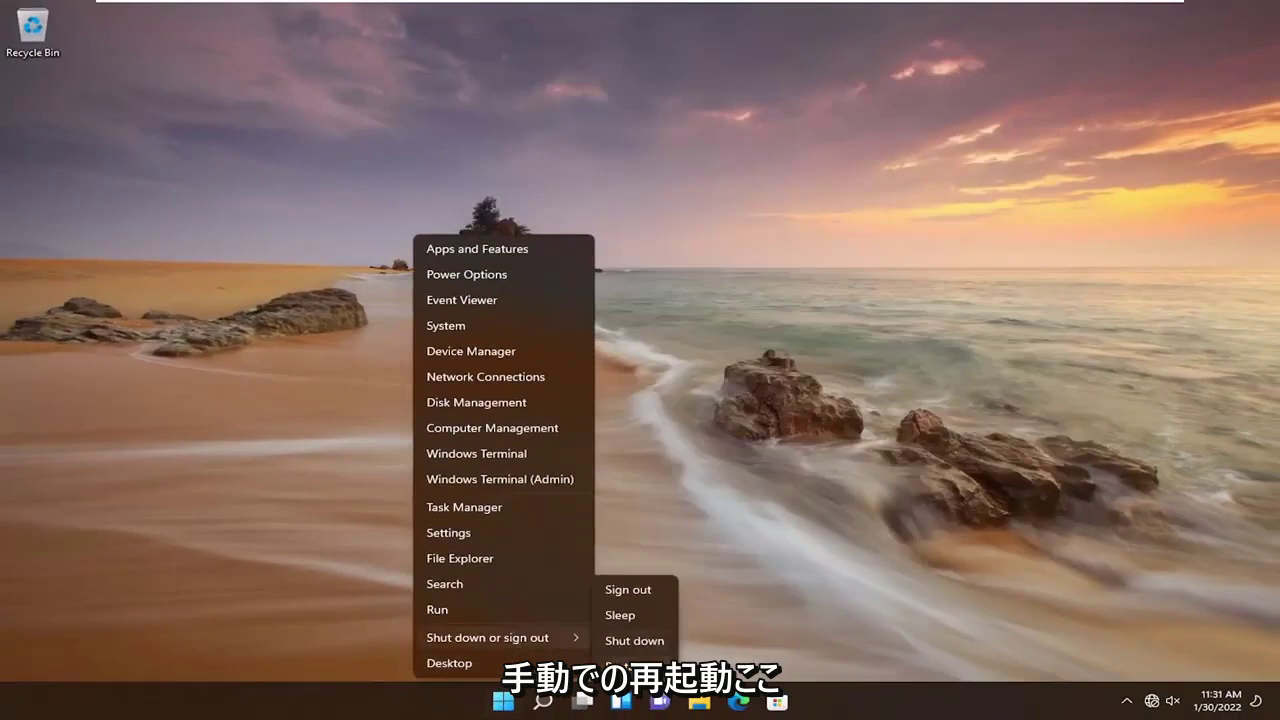
click(625, 660)
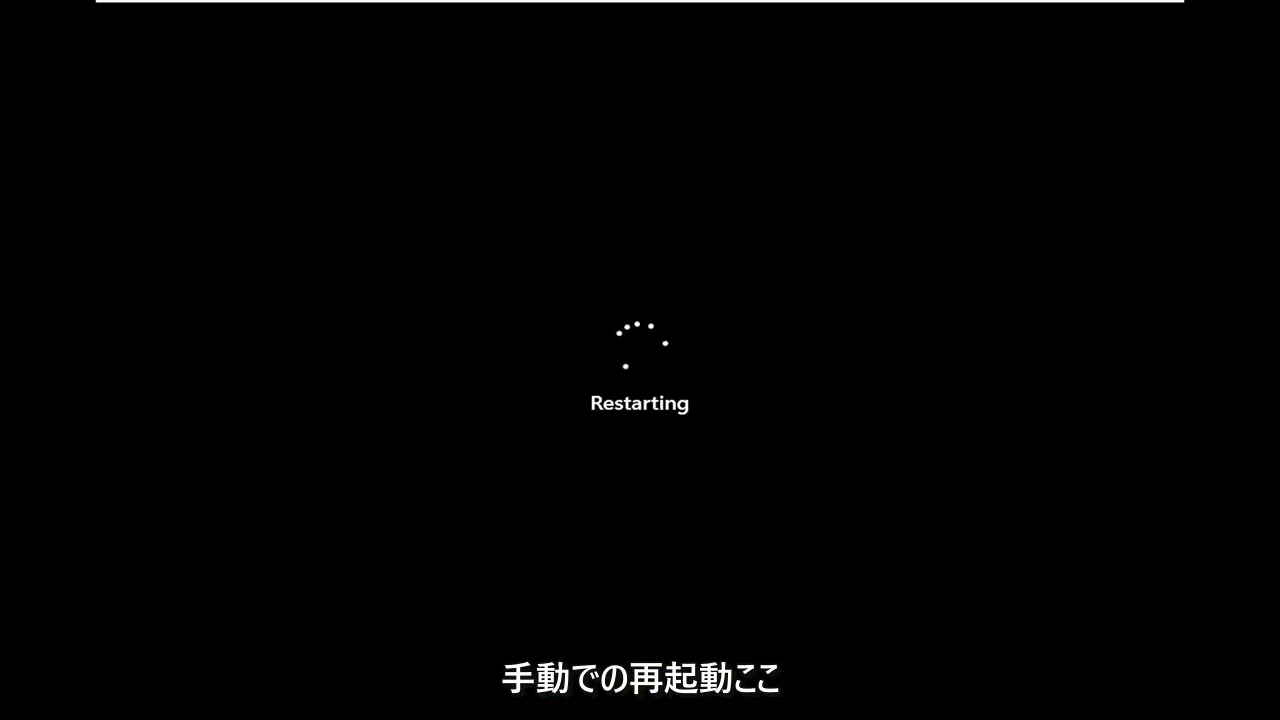